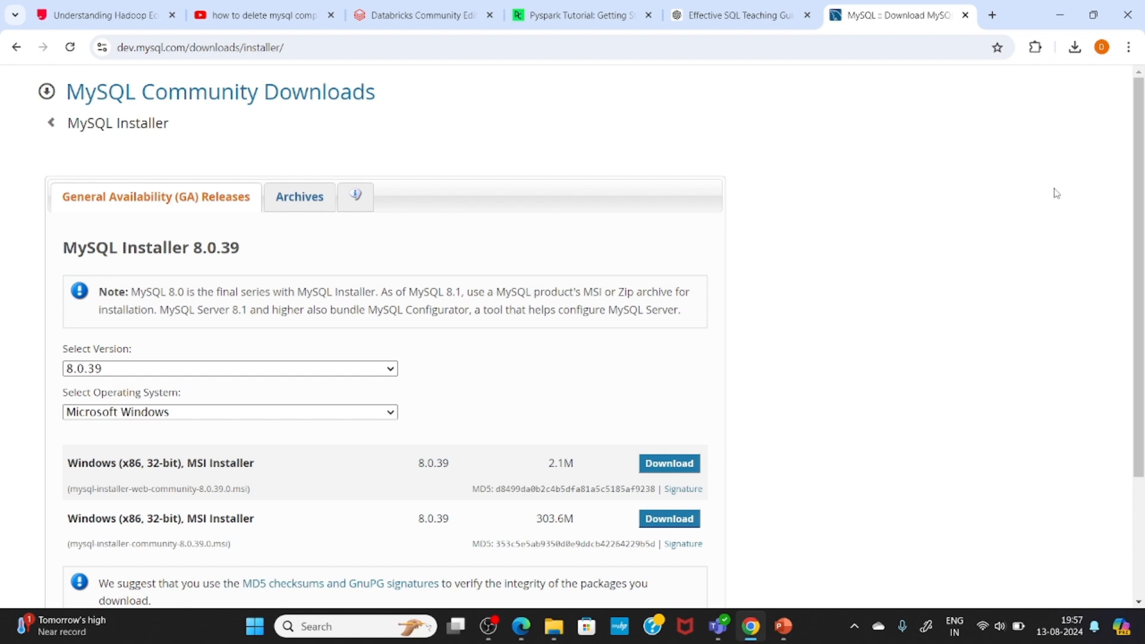
# Step: Download the 303.6M MySQL Installer 8.0.39 MSI for Windows without logging in or signing up
pyautogui.moveTo(1141, 185); pyautogui.dragTo(1142, 239)
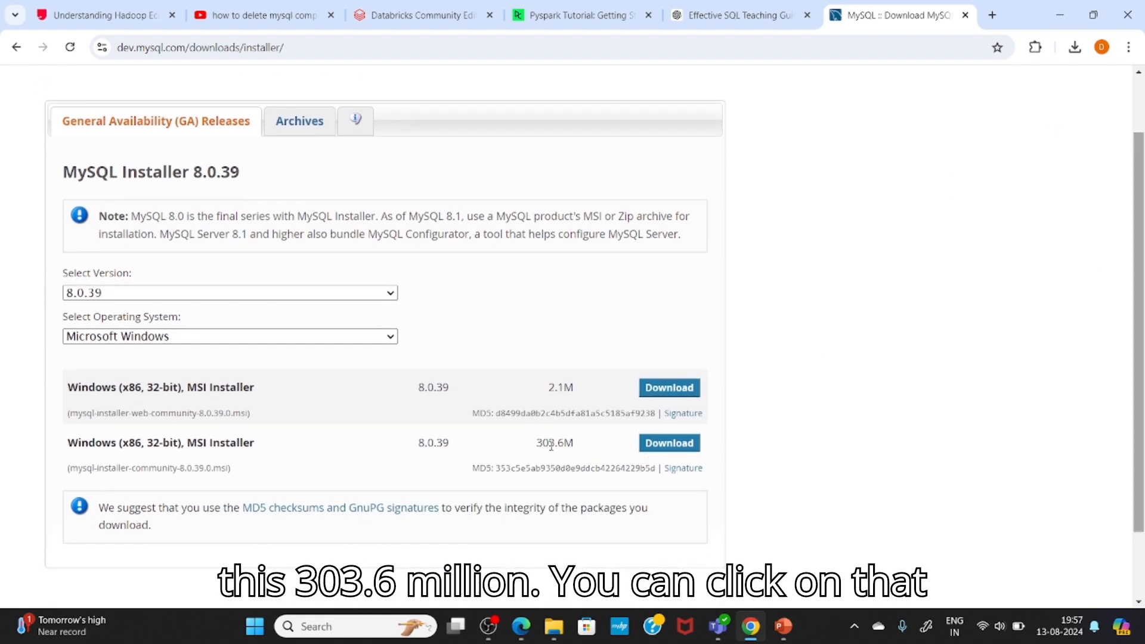
pyautogui.click(656, 448)
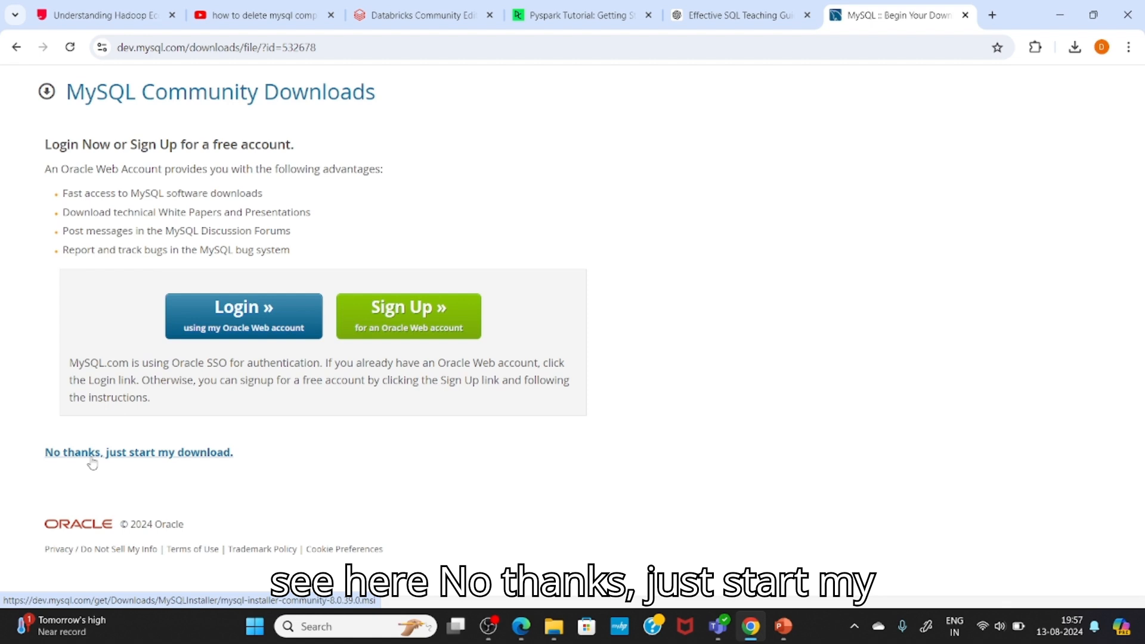
pyautogui.click(152, 459)
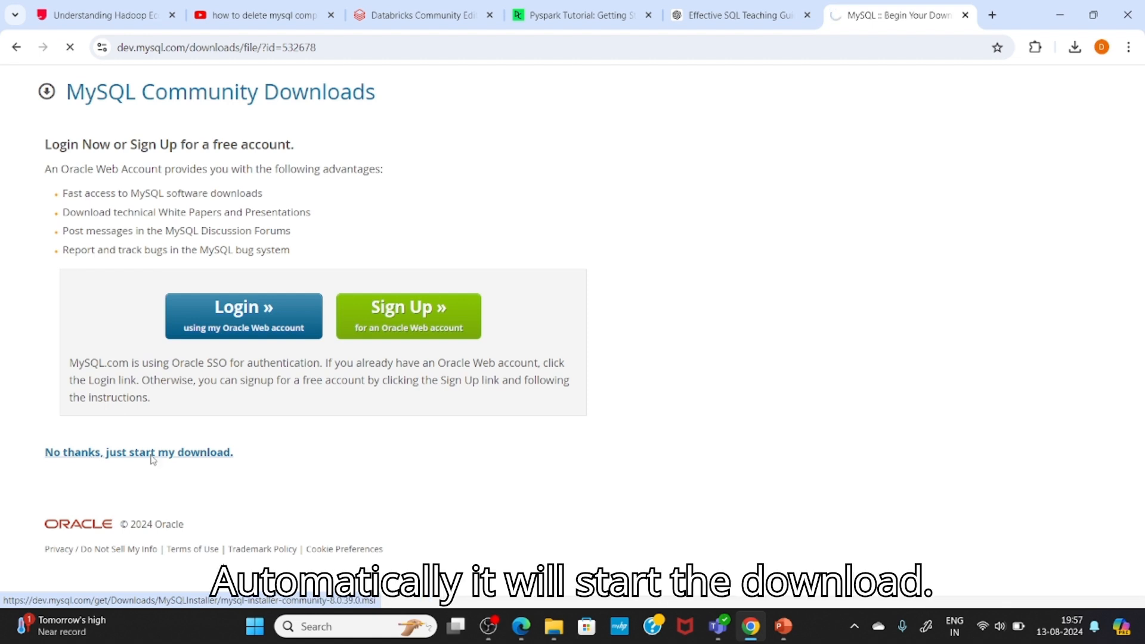
# Step: Launch the downloaded mysql-installer-community file and choose the Custom setup type
pyautogui.click(1073, 47)
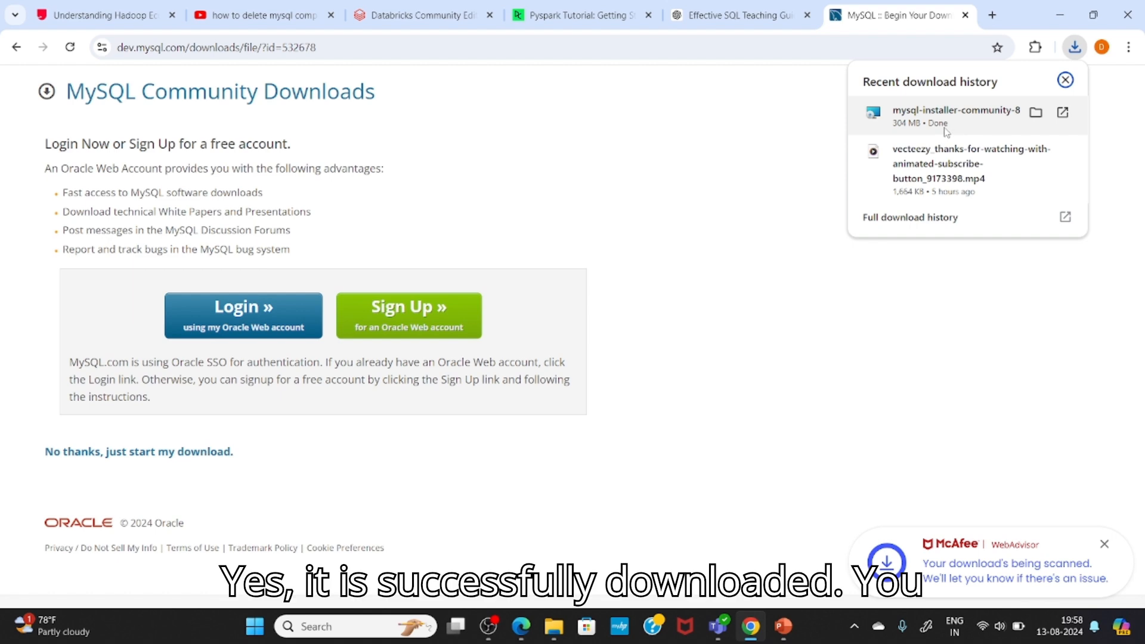
pyautogui.click(960, 124)
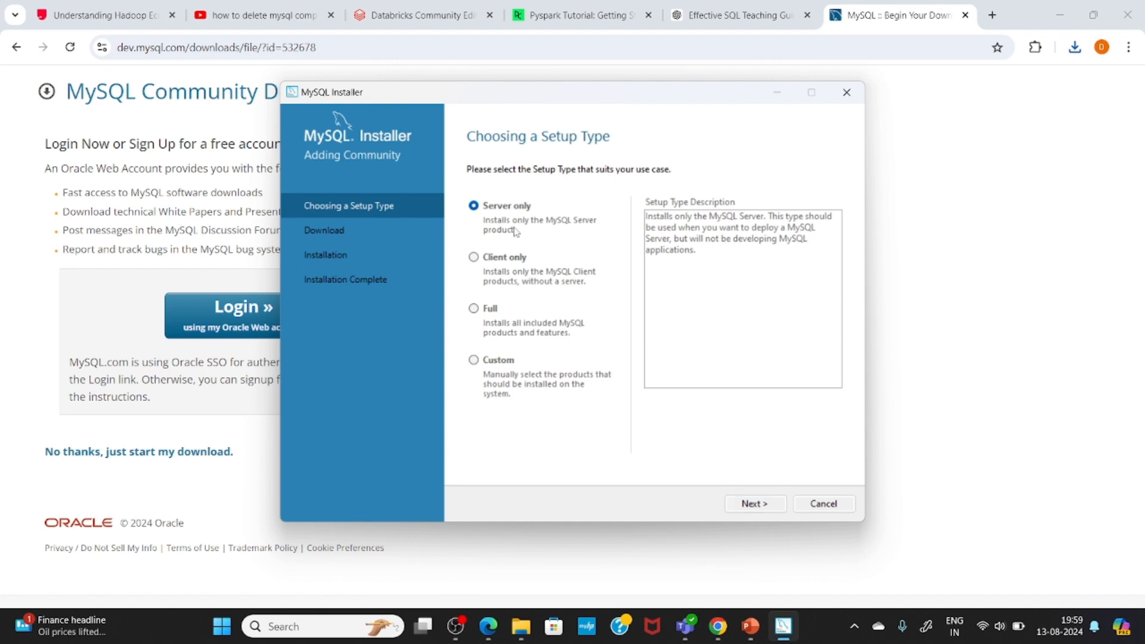
pyautogui.click(502, 360)
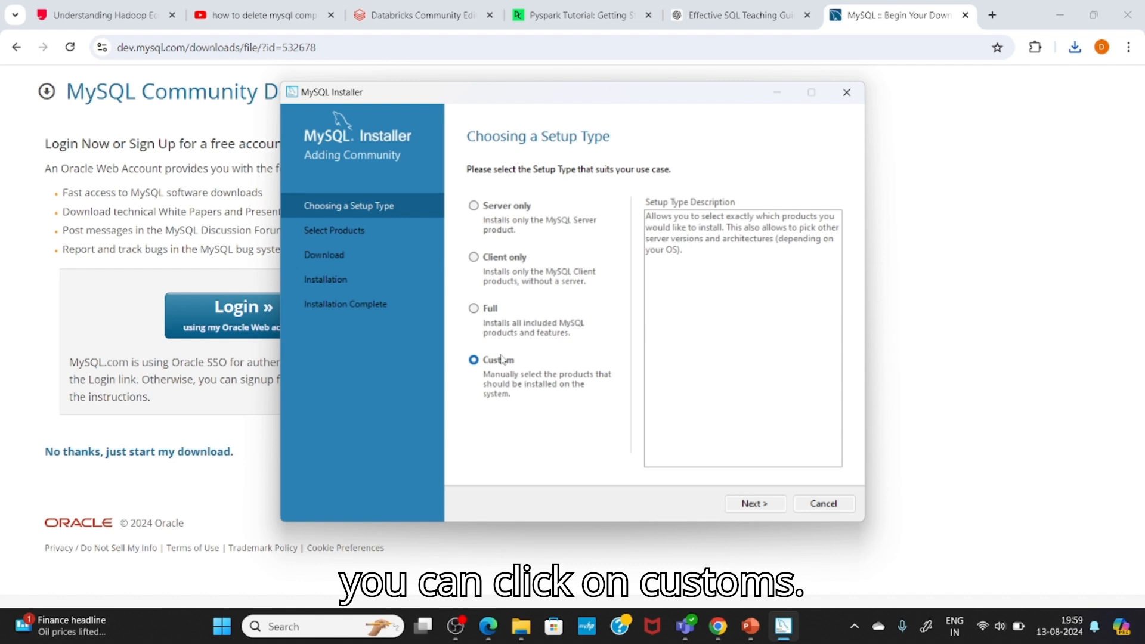
pyautogui.click(765, 508)
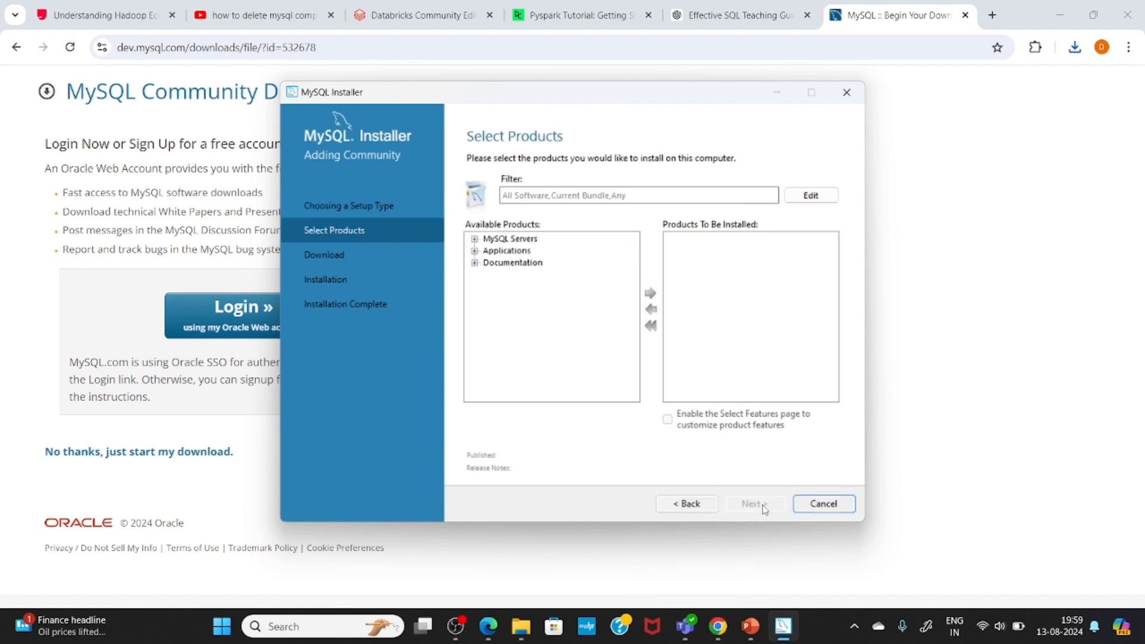
# Step: Add MySQL Server 8.0.39 - X64 to the products to be installed
pyautogui.click(475, 239)
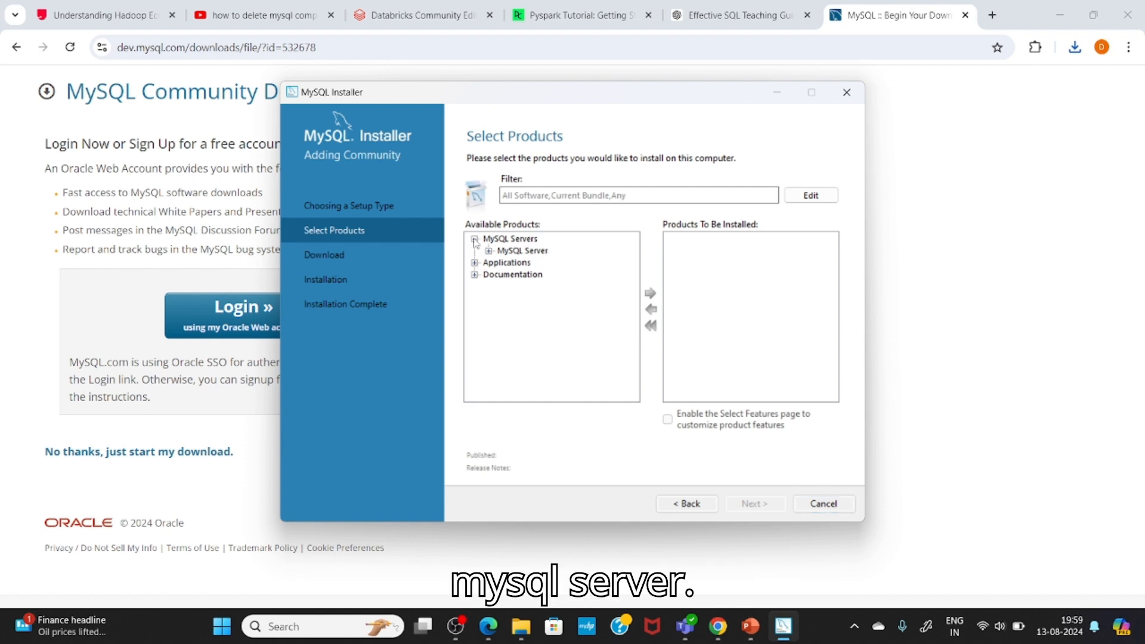
pyautogui.click(489, 252)
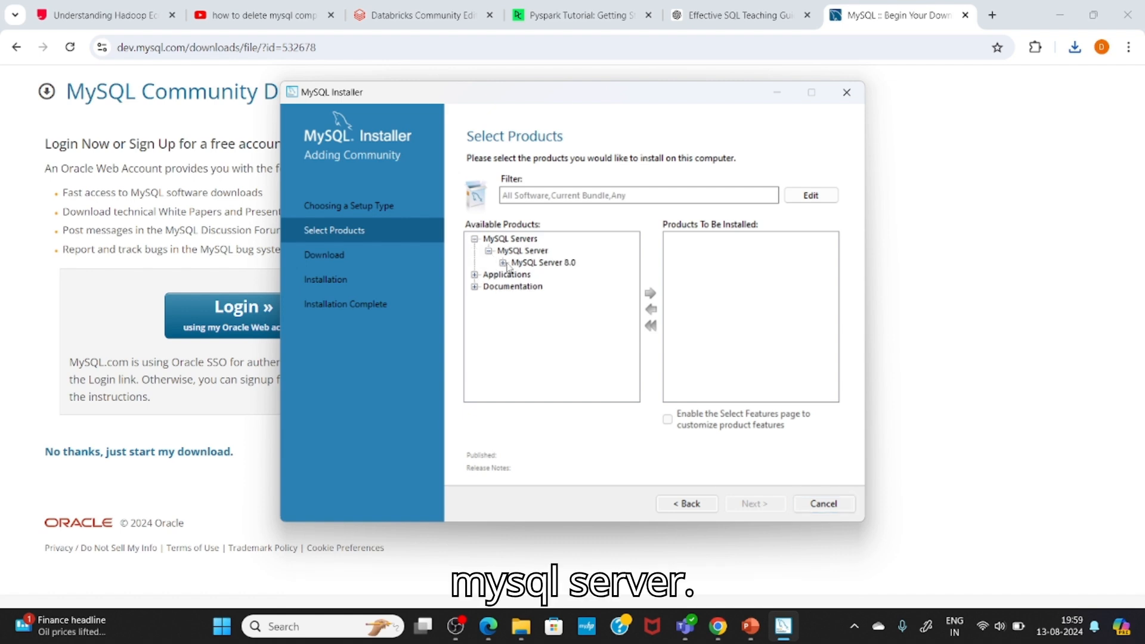
pyautogui.click(504, 264)
pyautogui.click(552, 275)
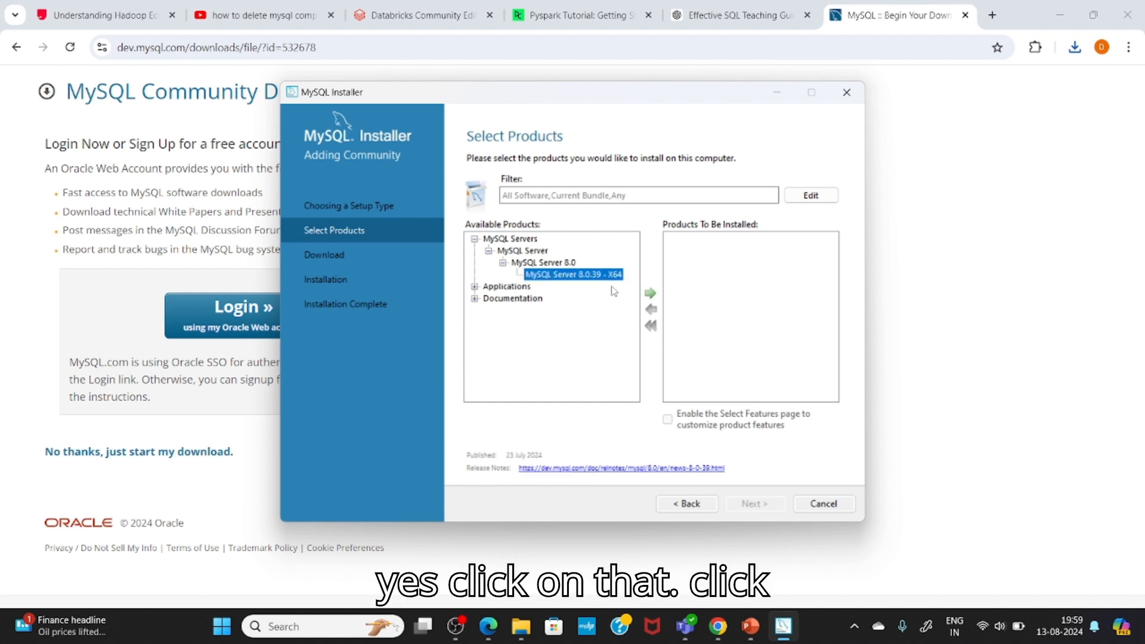
pyautogui.click(650, 293)
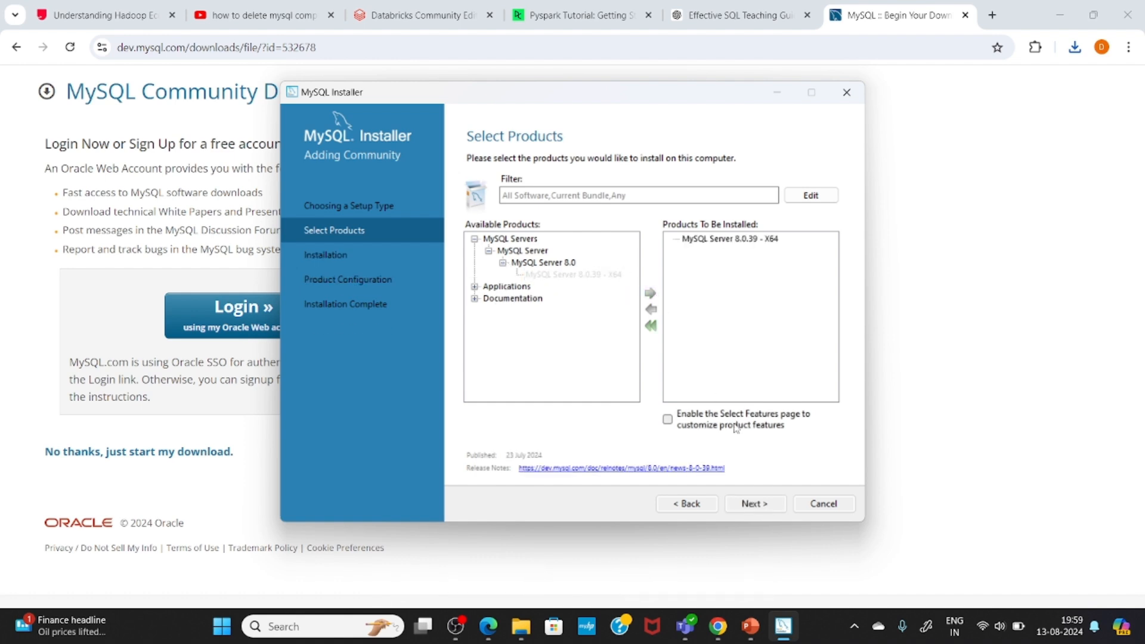
# Step: Add MySQL Workbench 8.0.38 - X64 from the applications to the products to be installed
pyautogui.click(475, 287)
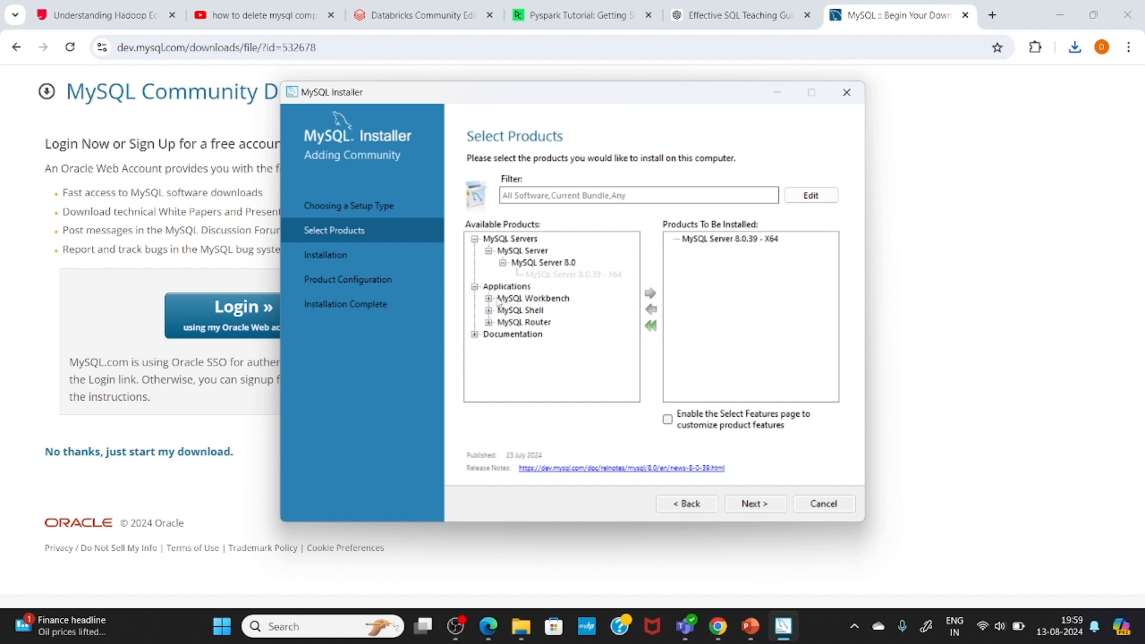
pyautogui.click(488, 298)
pyautogui.click(503, 311)
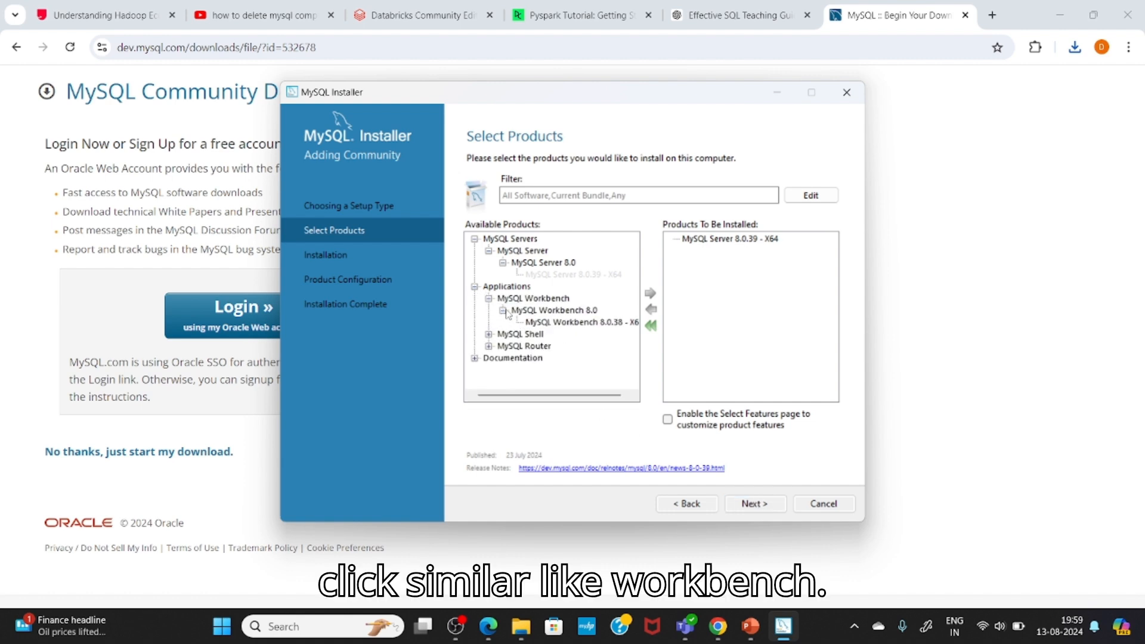
pyautogui.click(566, 323)
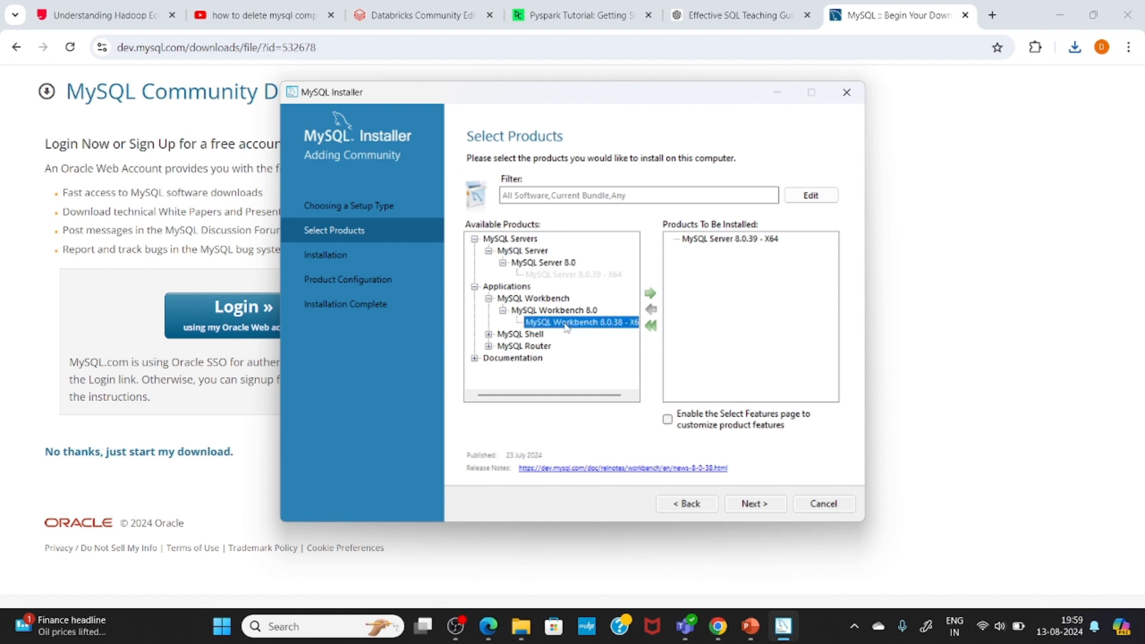
pyautogui.click(650, 293)
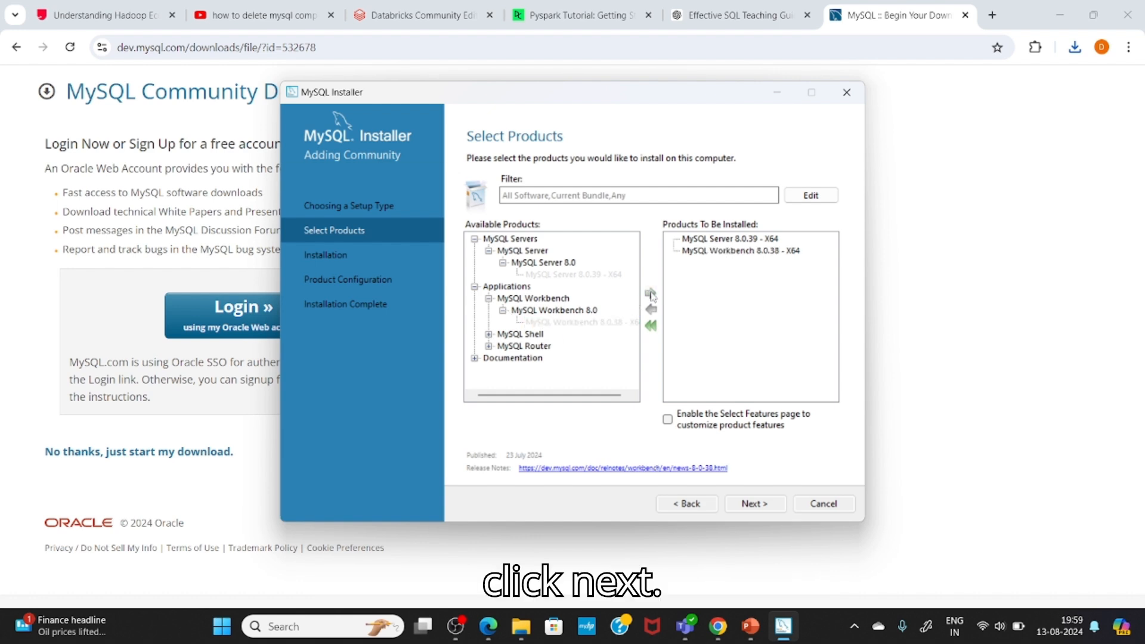
# Step: Add MySQL Shell 8.0.38 - X64 from the applications to the products to be installed
pyautogui.click(488, 334)
pyautogui.click(503, 346)
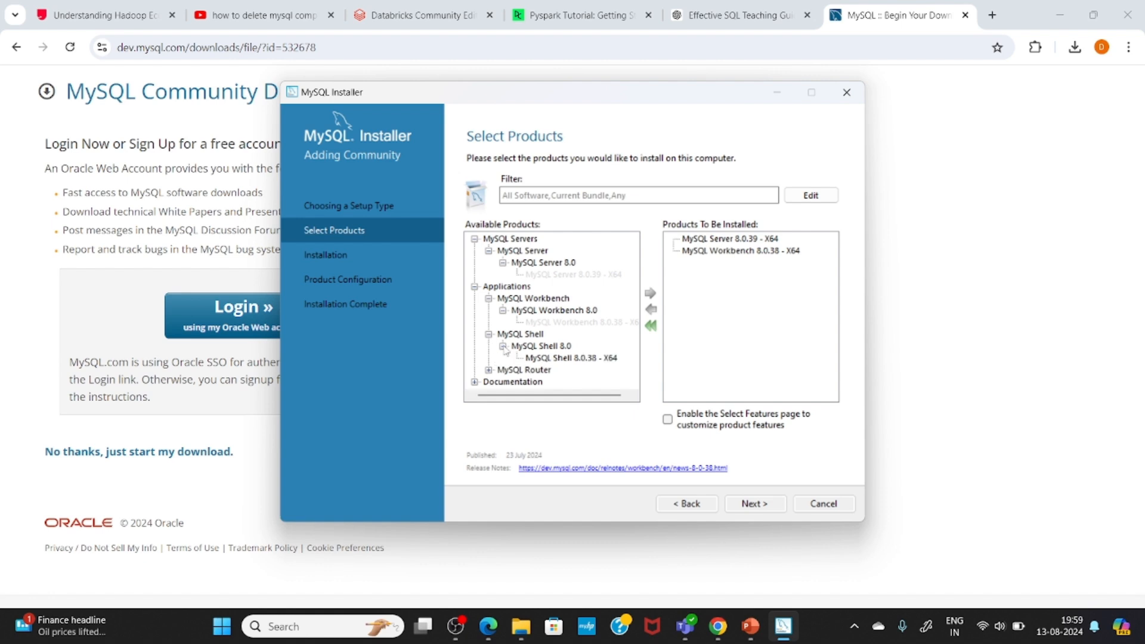
pyautogui.click(546, 361)
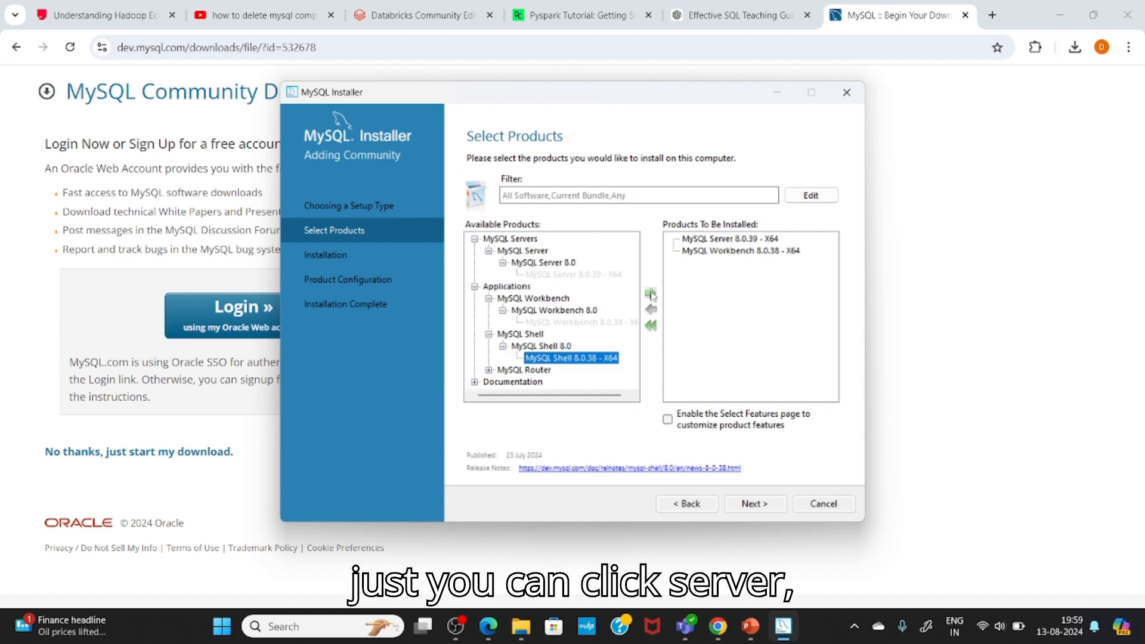
pyautogui.click(650, 293)
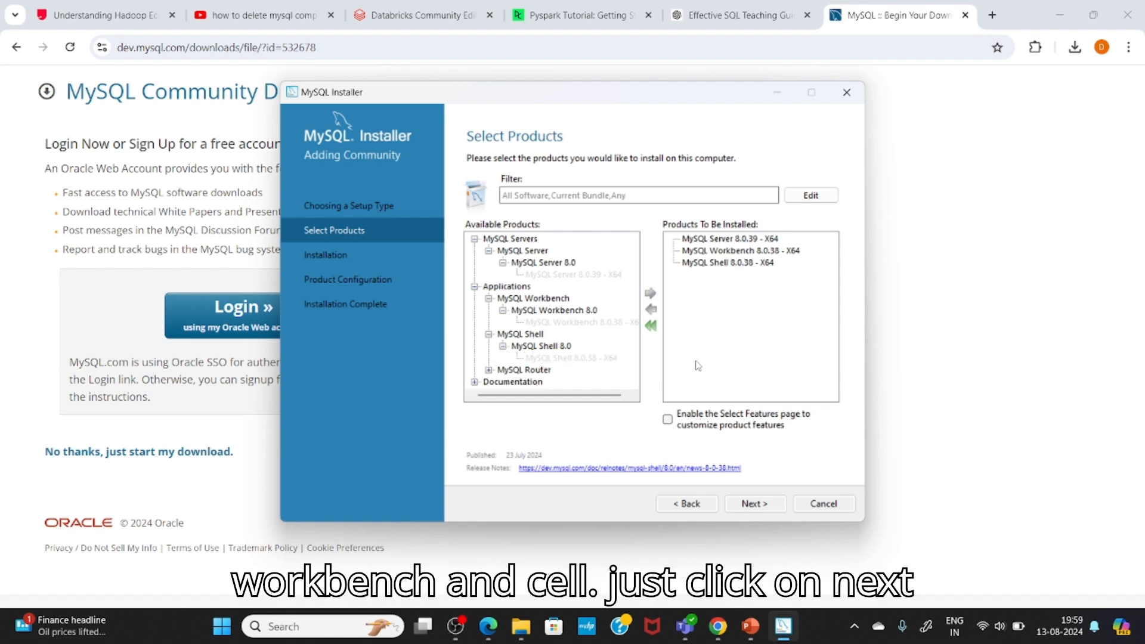
# Step: Keep the existing MySQL Server 8.0 directories despite the path conflict and install the selected products
pyautogui.click(756, 505)
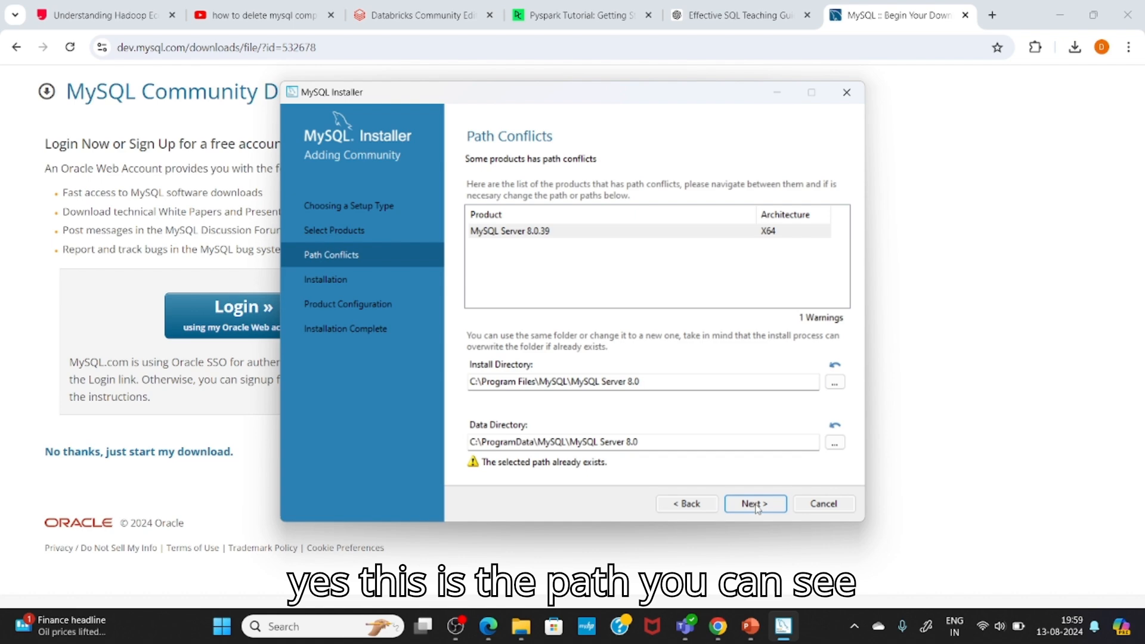
pyautogui.click(756, 505)
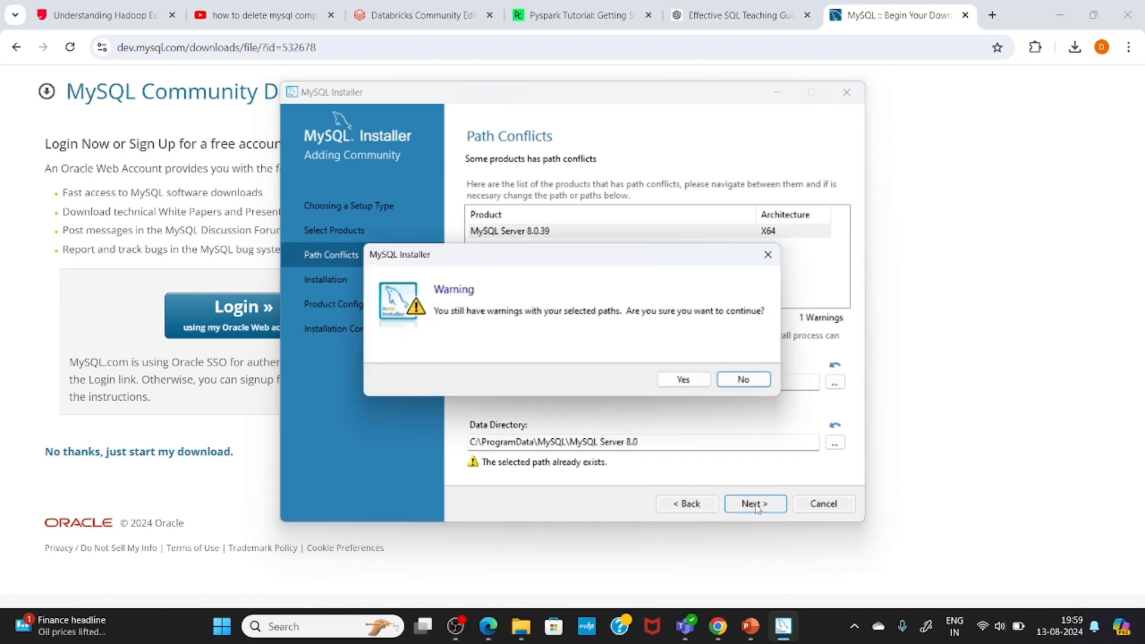
pyautogui.click(675, 378)
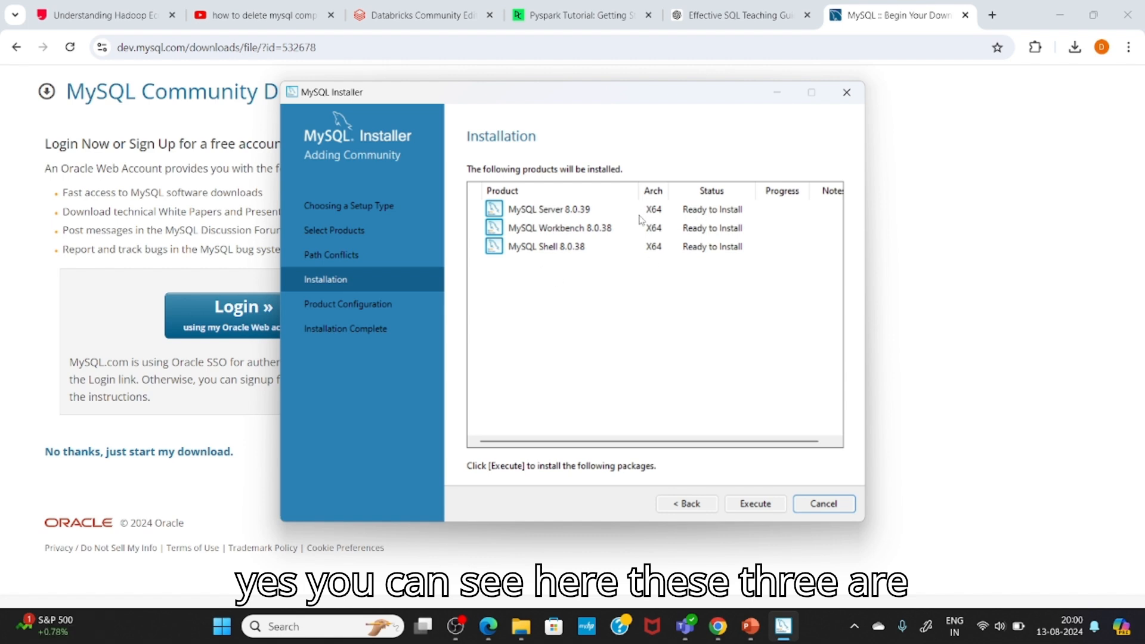
pyautogui.click(744, 508)
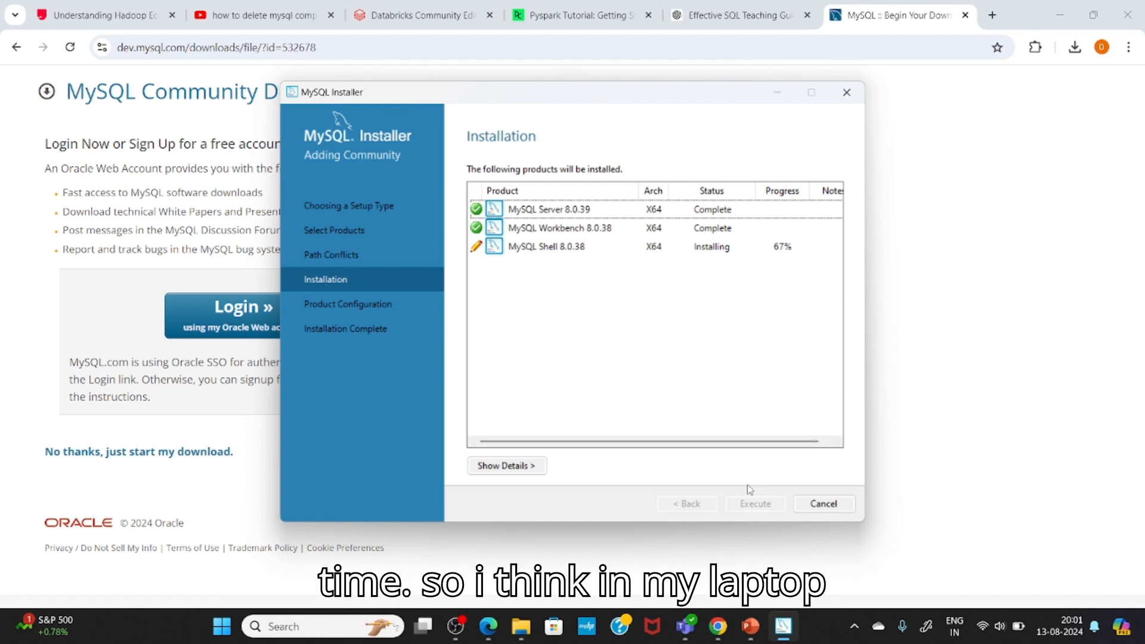
pyautogui.click(825, 443)
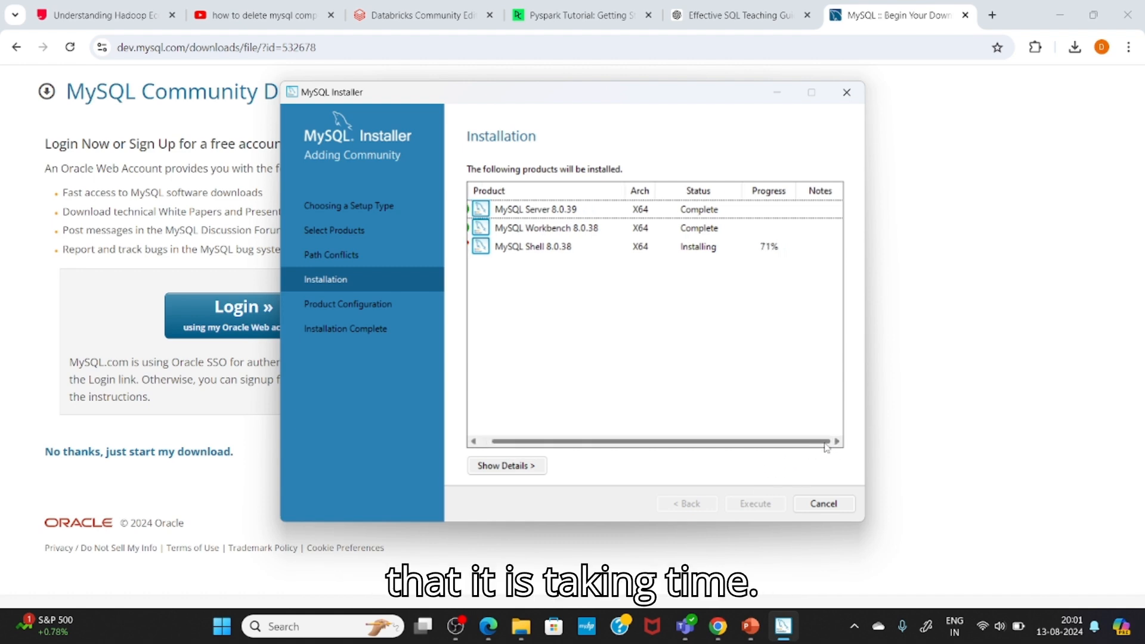
pyautogui.click(489, 442)
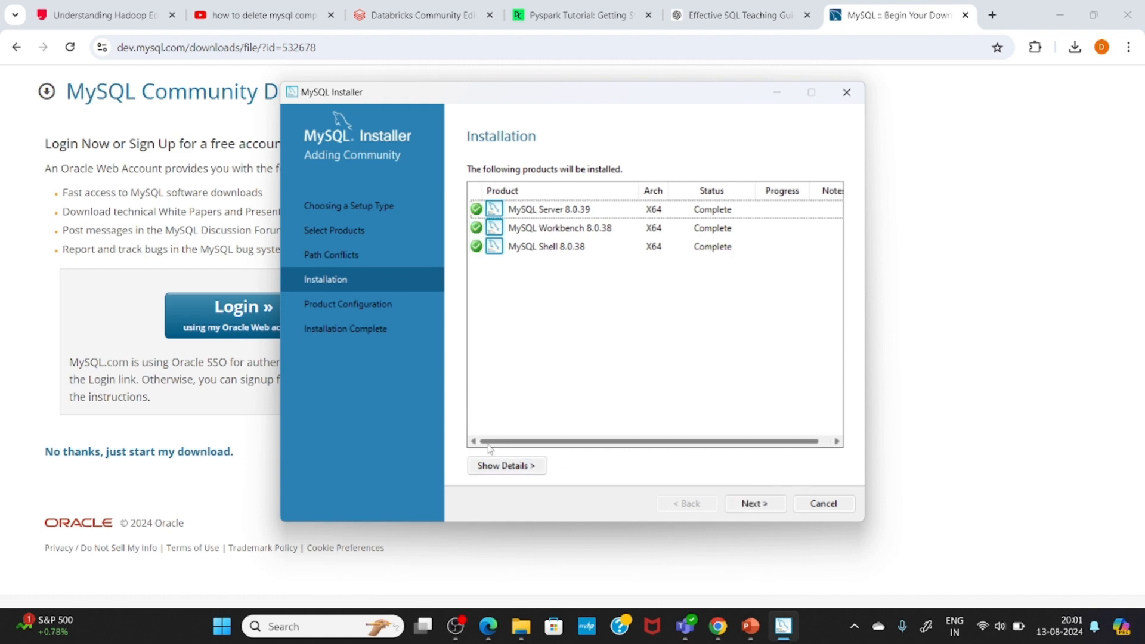
# Step: Start the server configuration, keeping Development Computer, TCP/IP port 3306 and strong password encryption for authentication
pyautogui.click(754, 504)
pyautogui.click(754, 504)
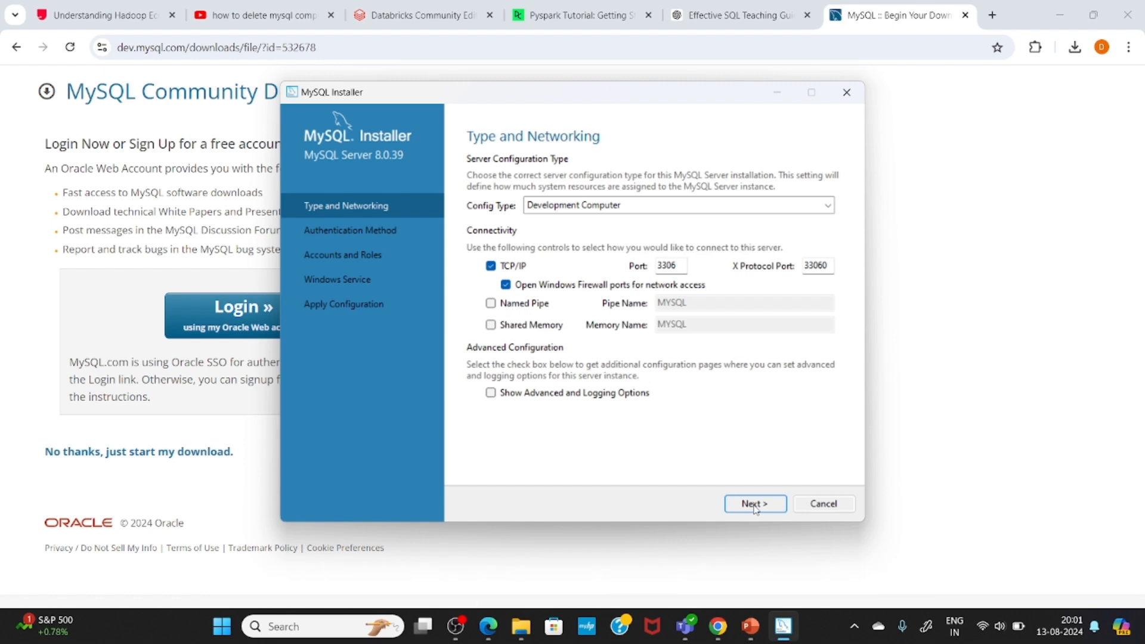
pyautogui.click(754, 504)
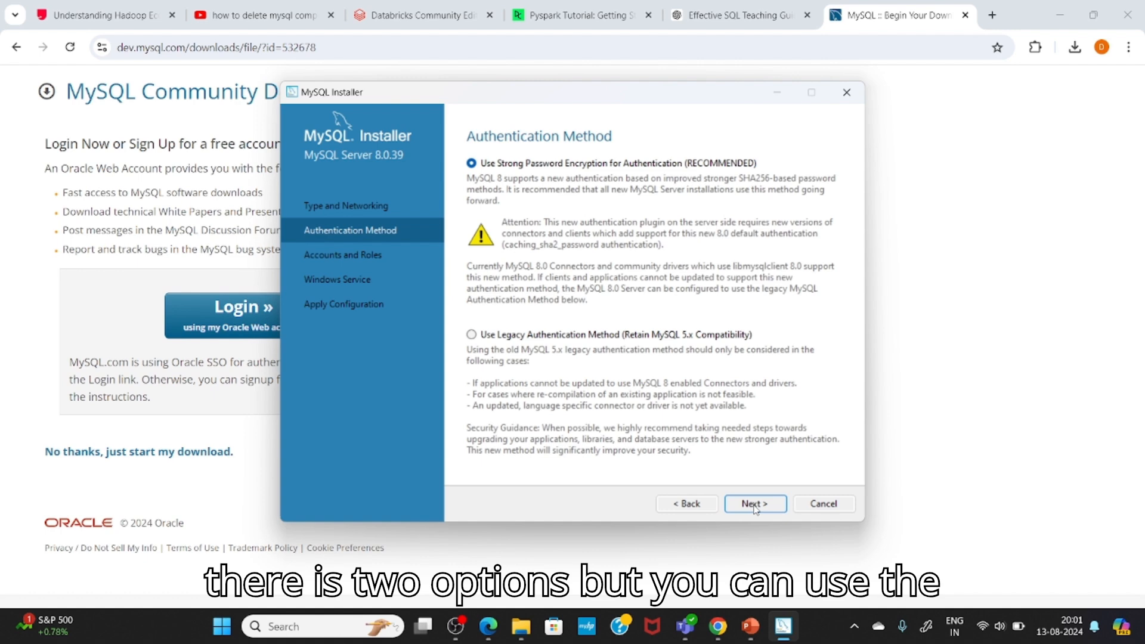
pyautogui.click(755, 505)
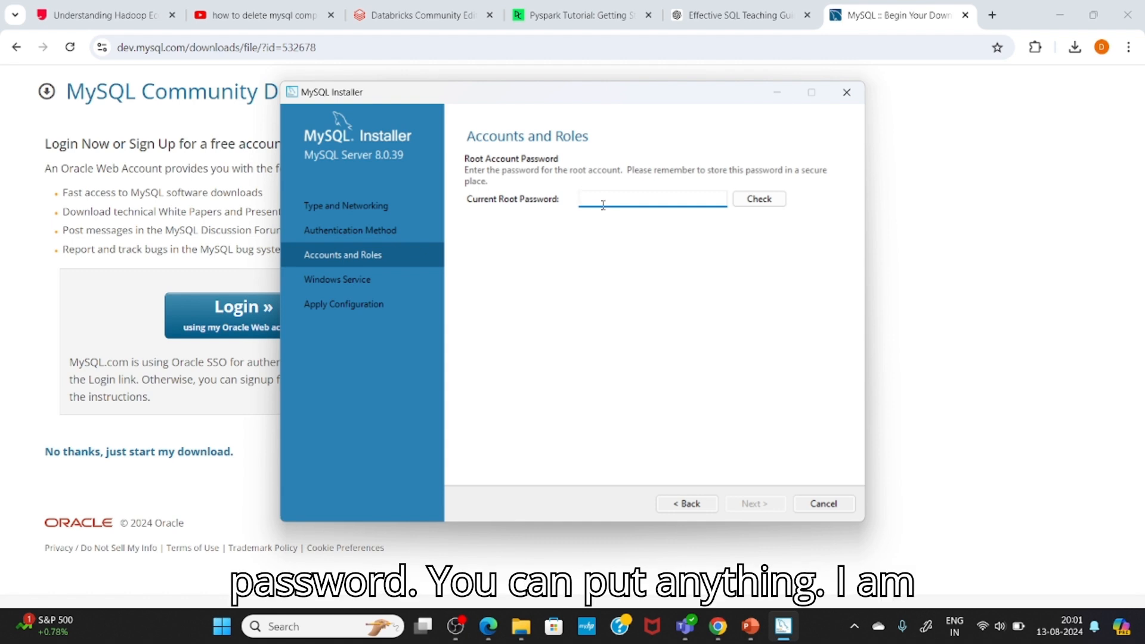
# Step: Enter the current root account password, check it and continue to the Windows service settings
pyautogui.write('root123')
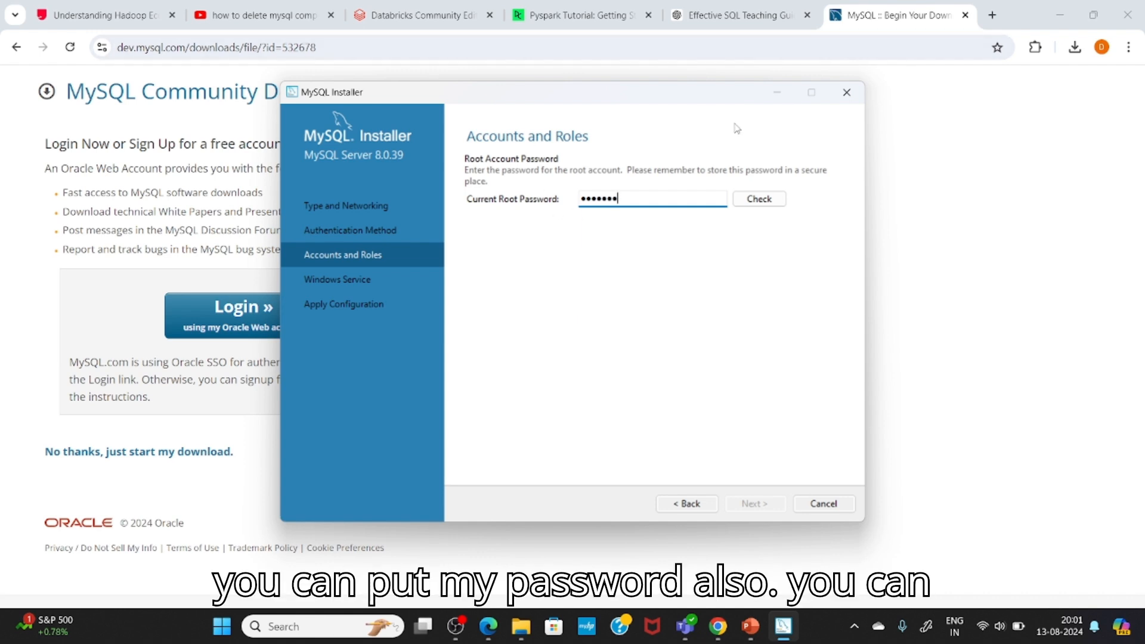
pyautogui.click(764, 199)
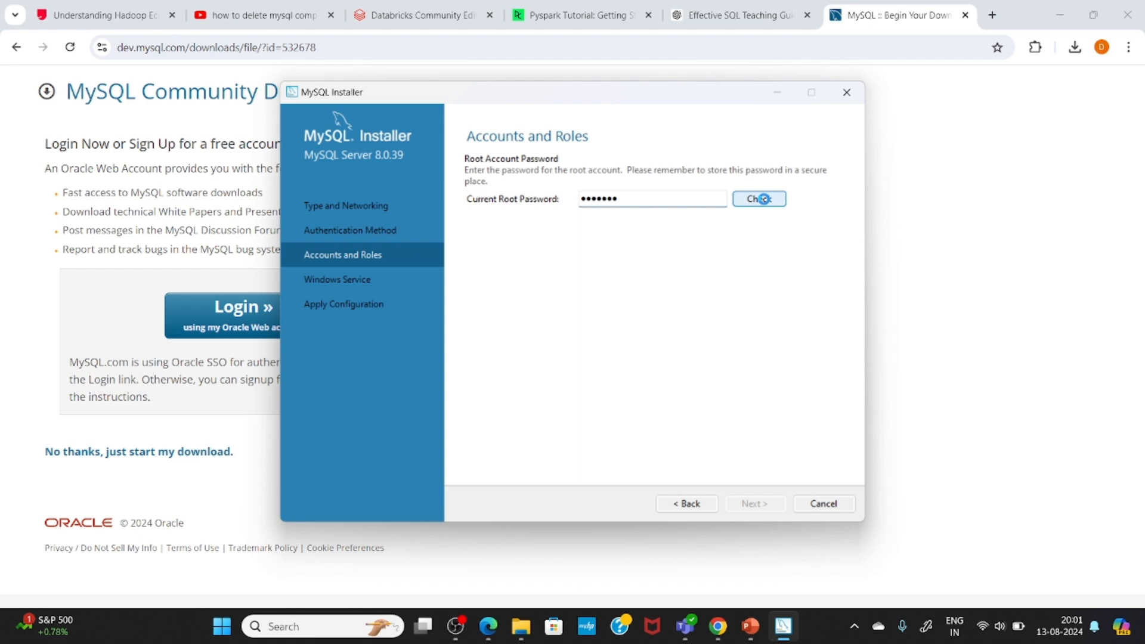
pyautogui.click(763, 198)
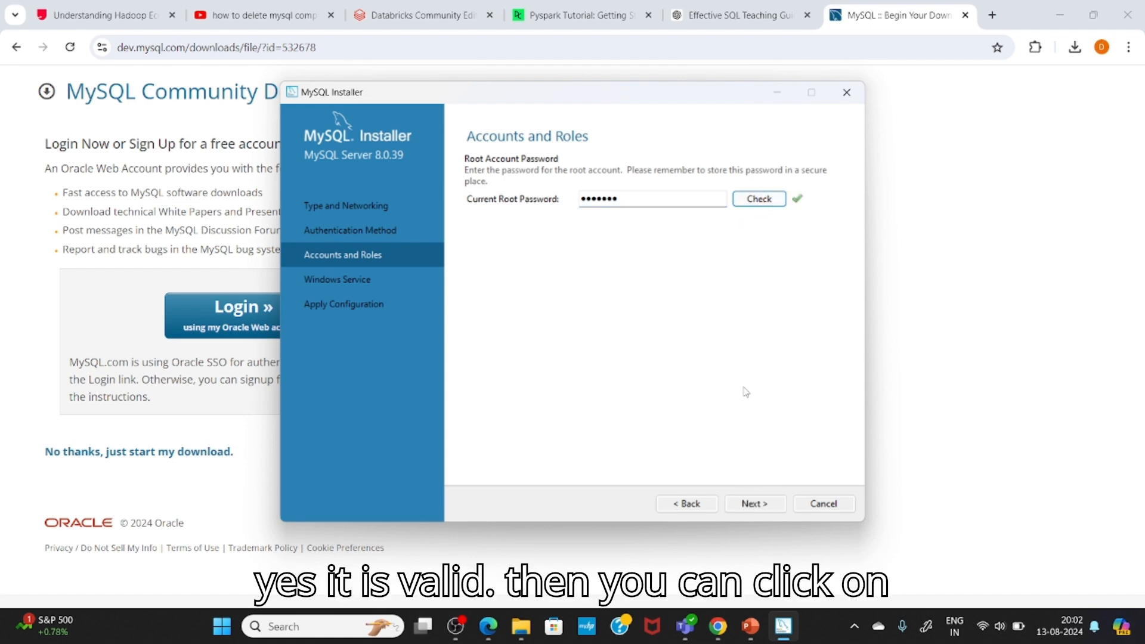
pyautogui.click(769, 506)
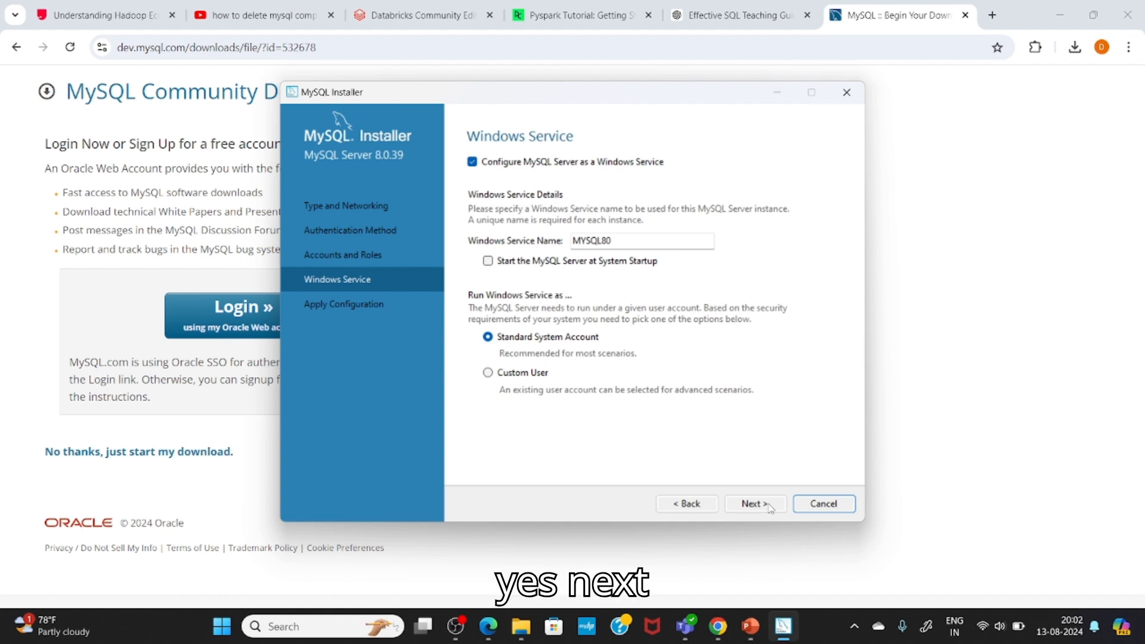
# Step: Keep MYSQL80 as the Windows service under the Standard System Account, then apply and finish the server configuration
pyautogui.click(769, 507)
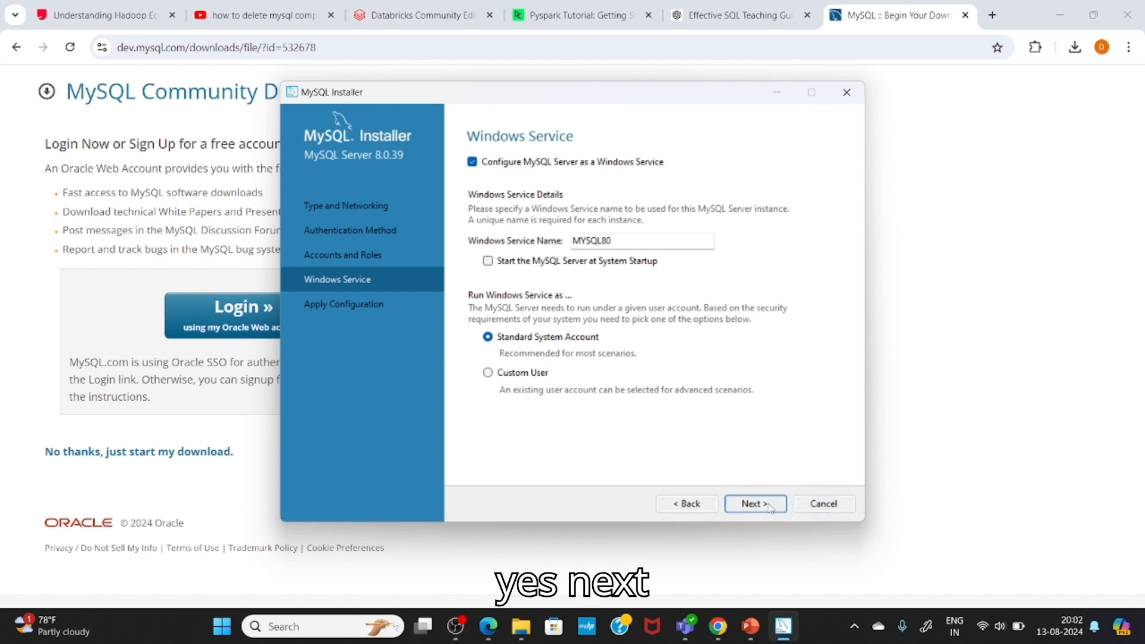
pyautogui.click(769, 507)
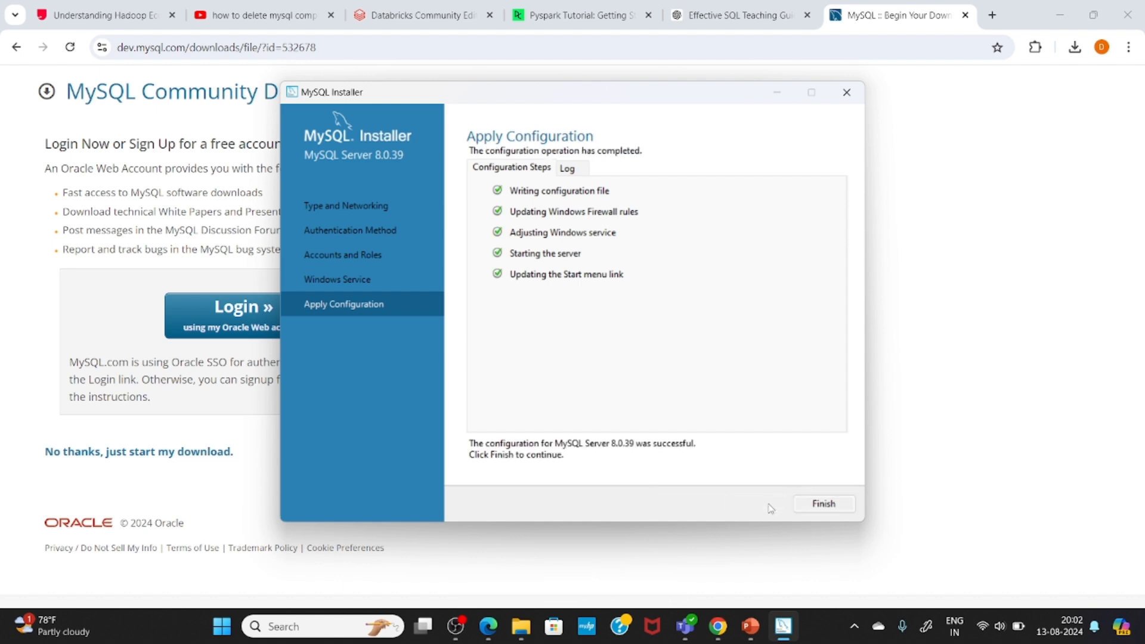
pyautogui.click(826, 511)
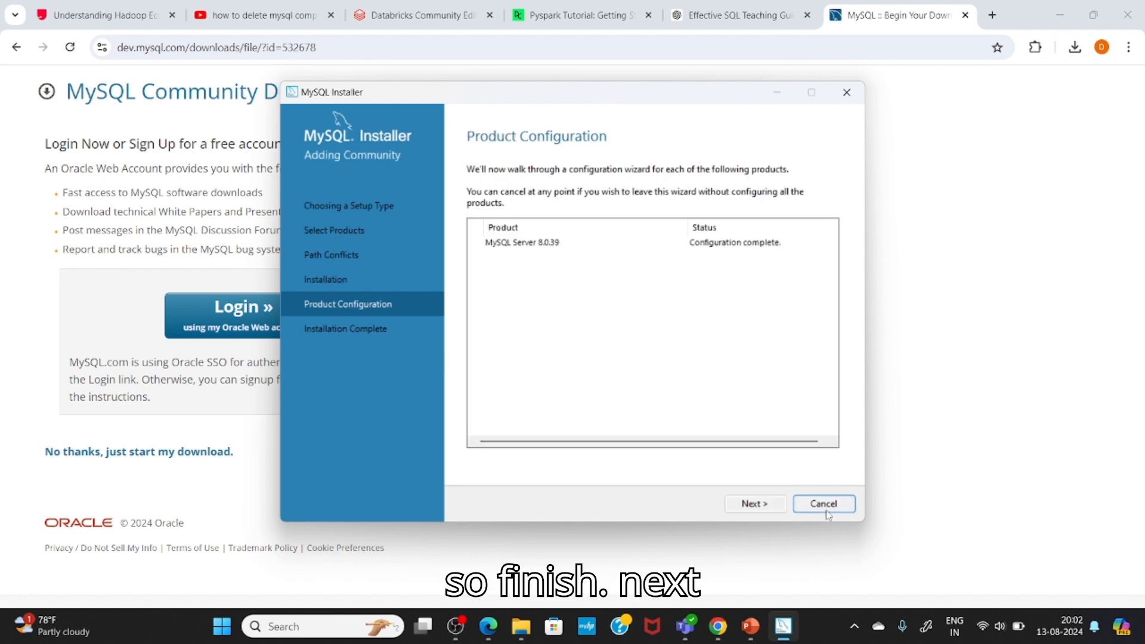
pyautogui.click(769, 507)
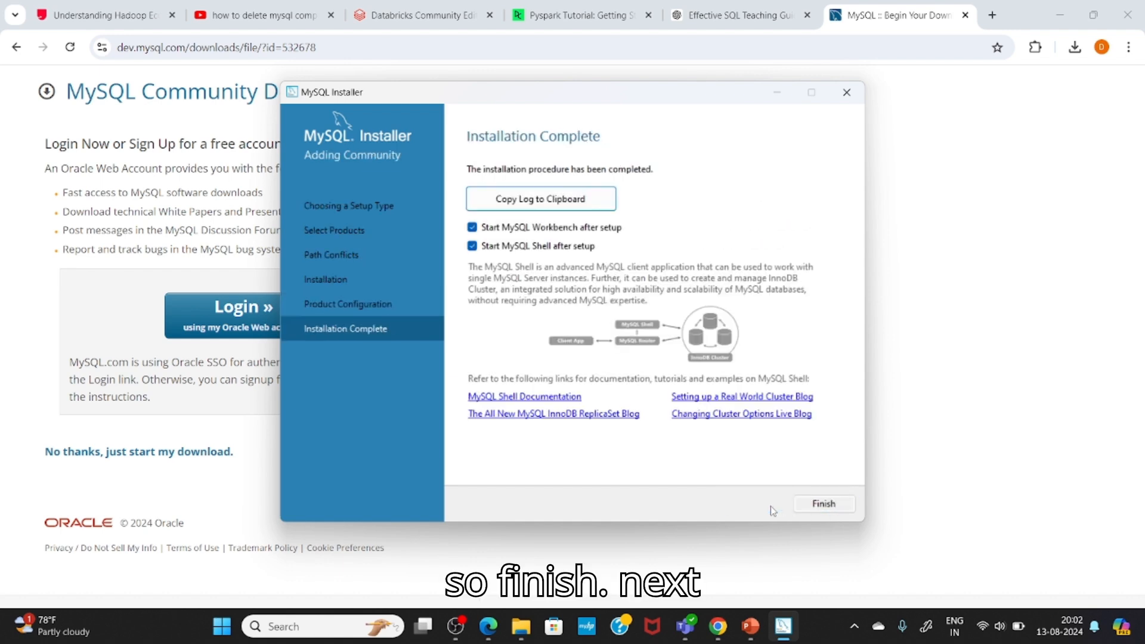
# Step: Finish the installer with MySQL Workbench and MySQL Shell set to start, and enter mysql at the Shell prompt
pyautogui.click(823, 504)
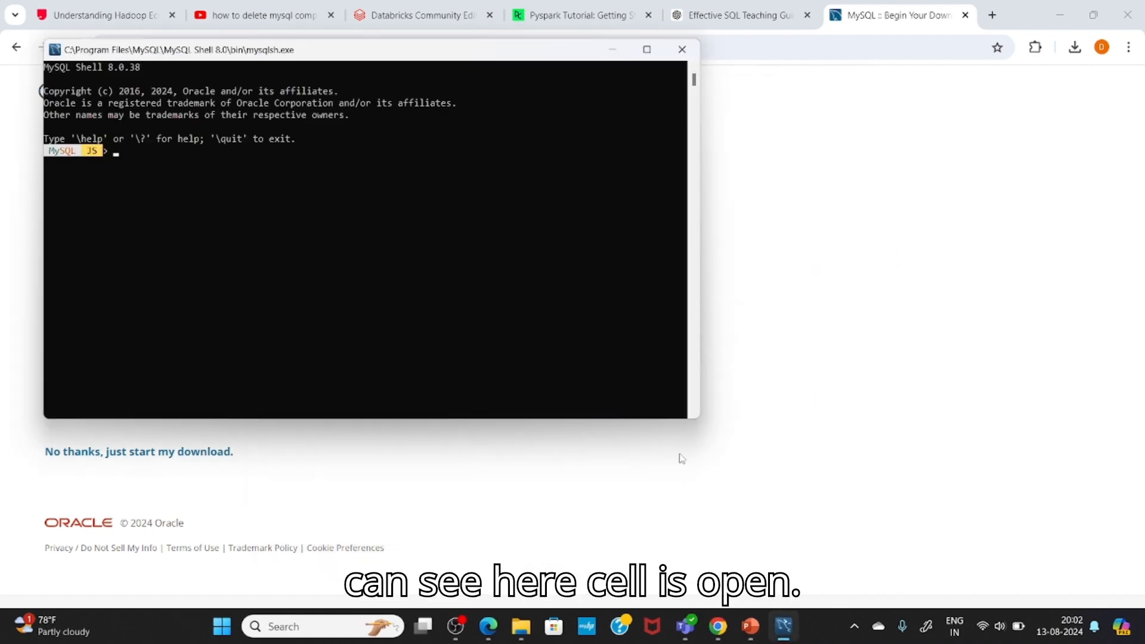
pyautogui.write('mysql')
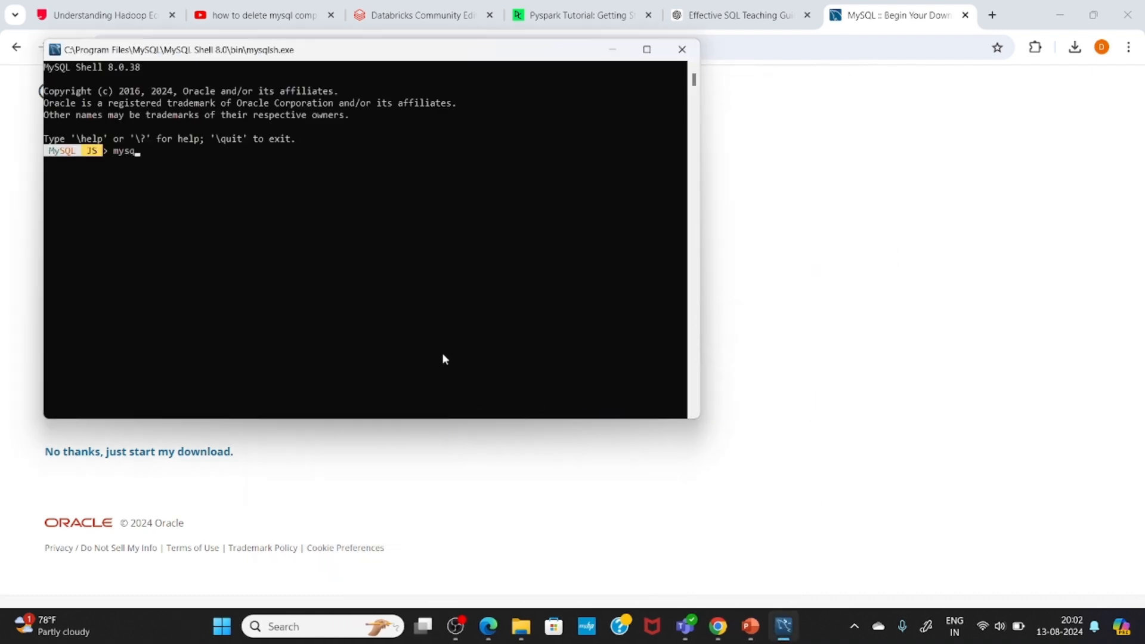
pyautogui.press('Return')
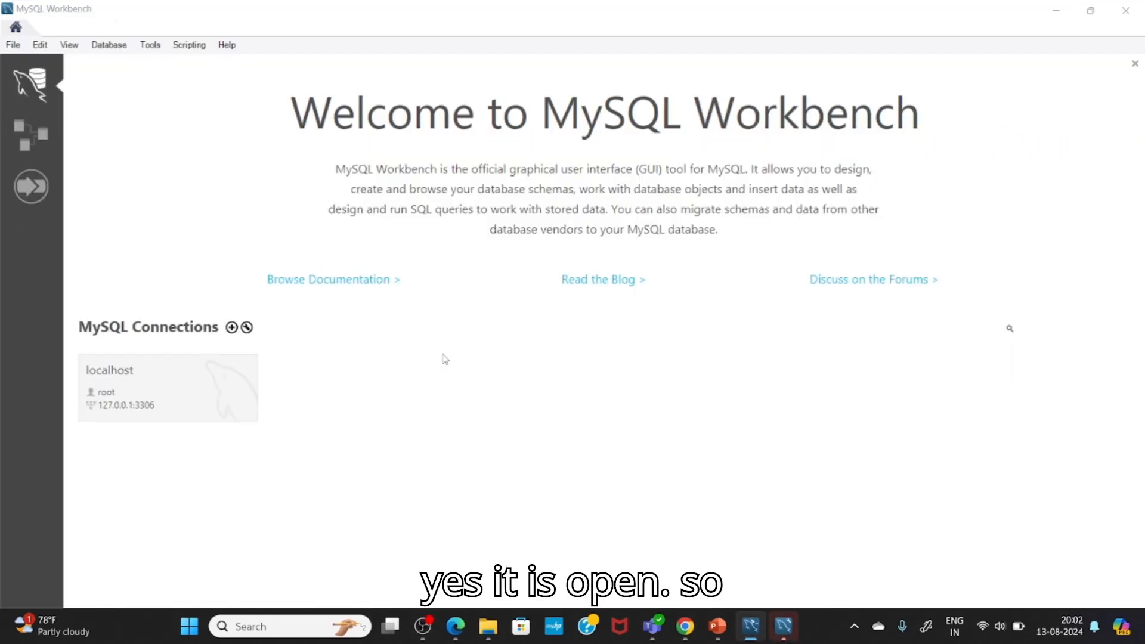
# Step: Open the localhost connection in MySQL Workbench, entering the root account password
pyautogui.click(199, 401)
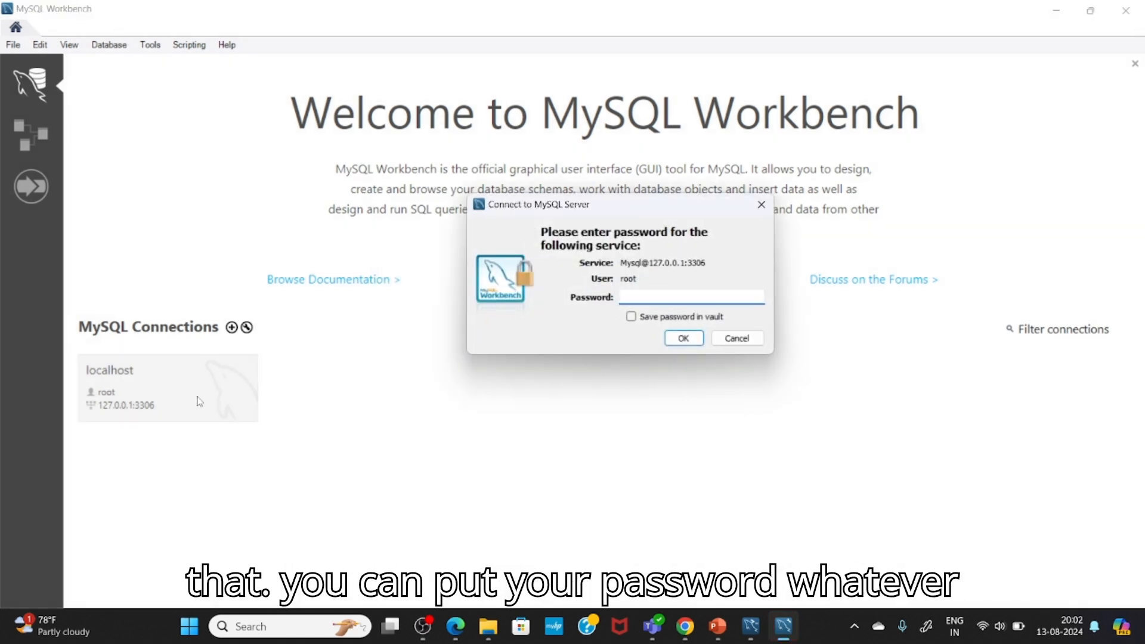
pyautogui.write('**')
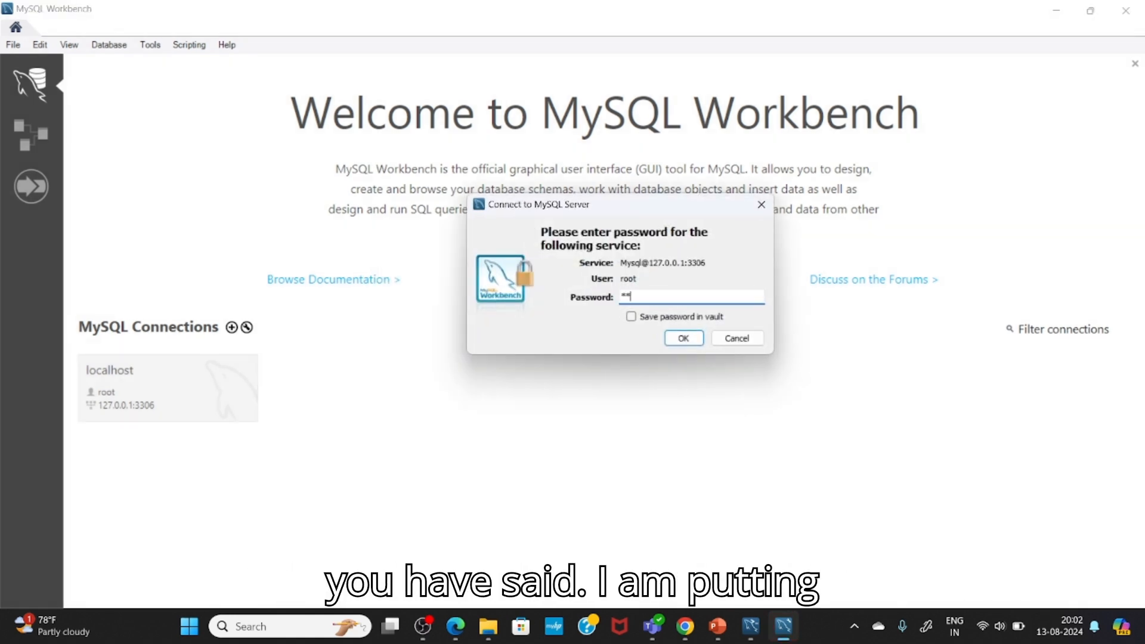
pyautogui.write('ot123')
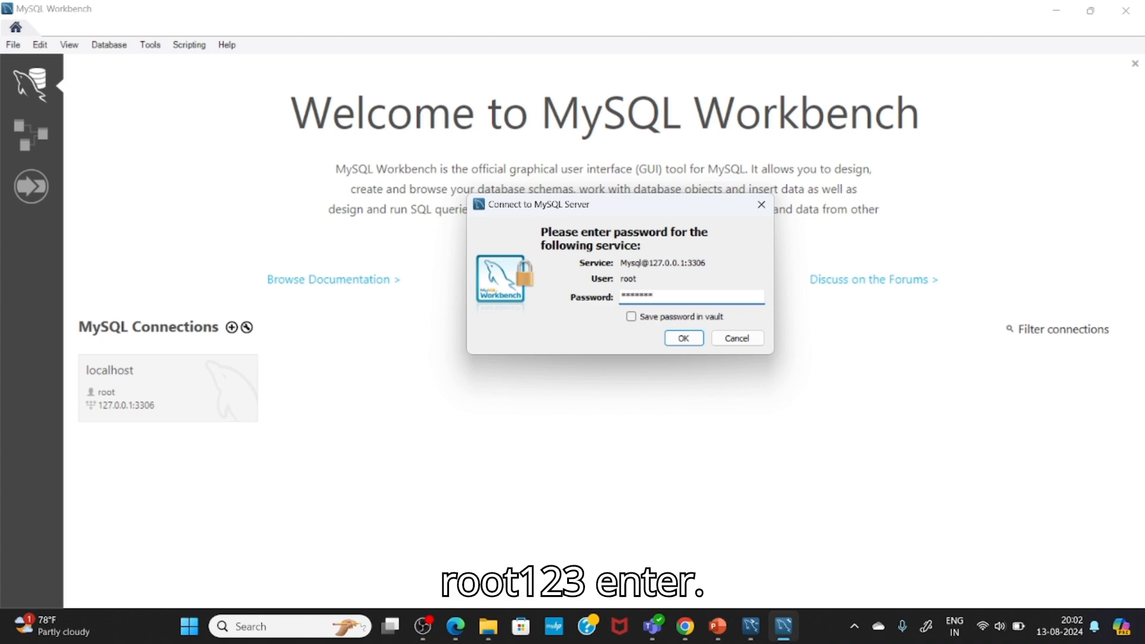
pyautogui.press('Return')
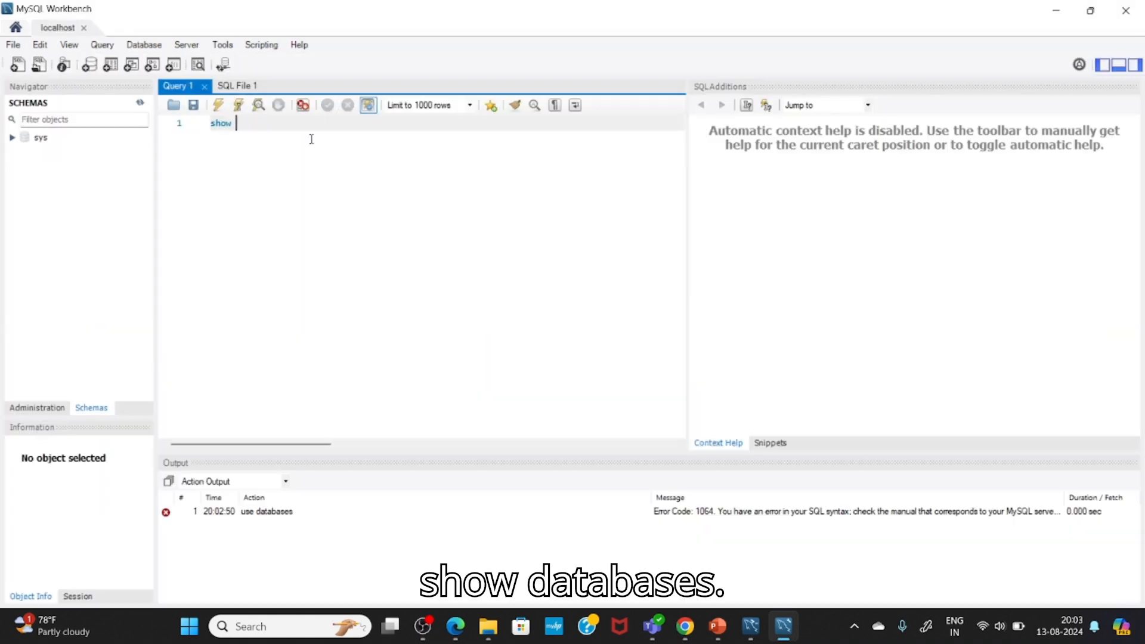
# Step: Complete the query as show databases; and run it to list the server's databases
pyautogui.write('databases')
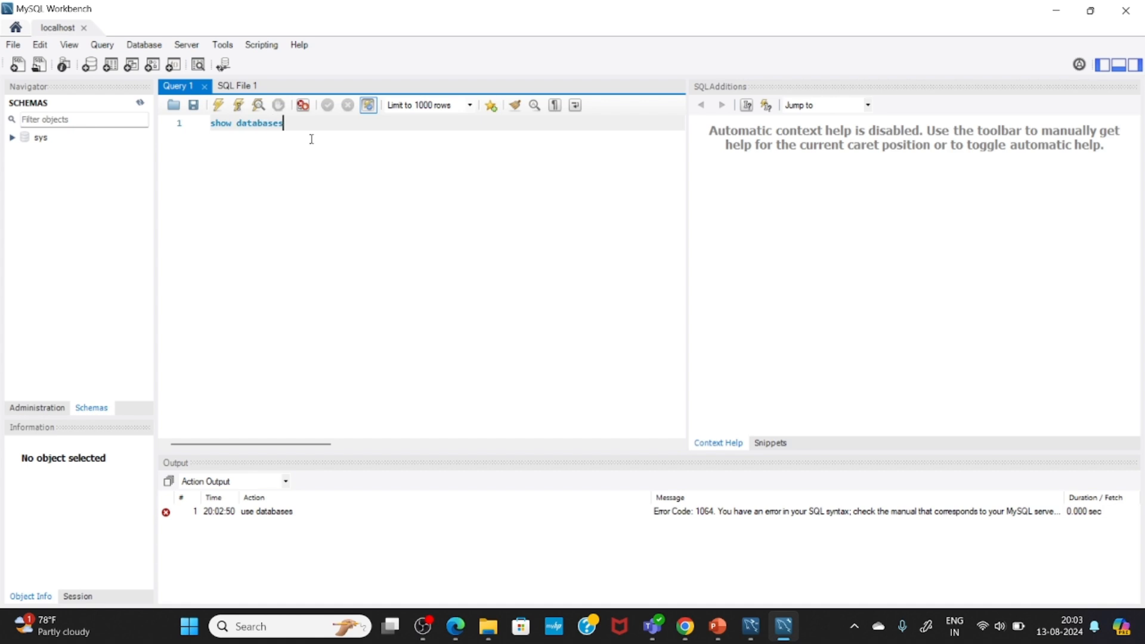
pyautogui.write(';')
pyautogui.click(217, 108)
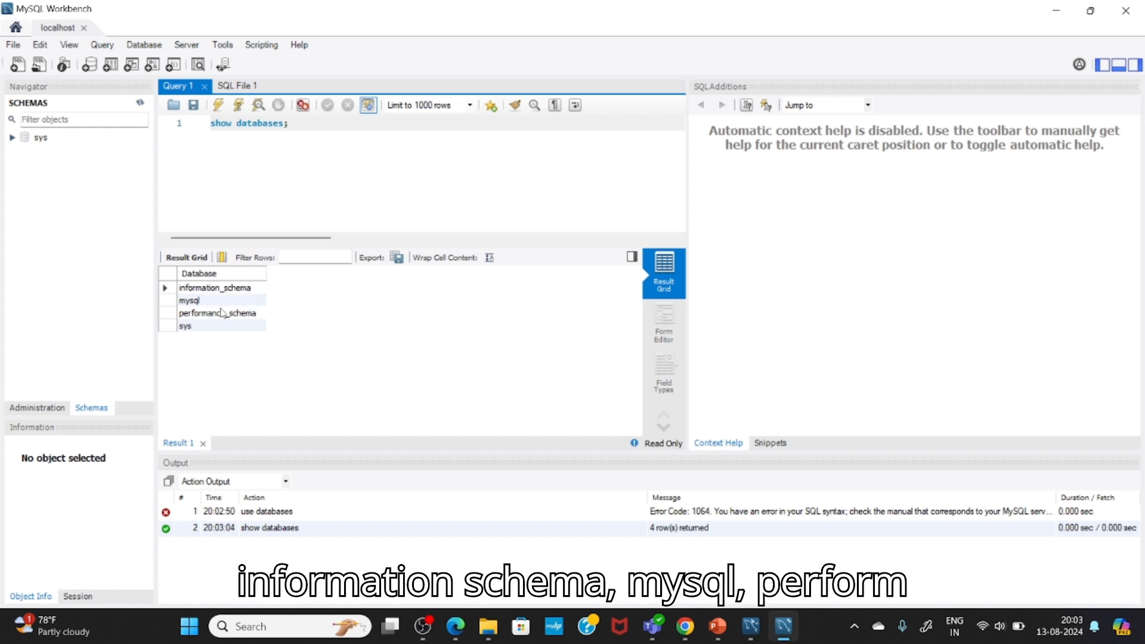
pyautogui.click(316, 194)
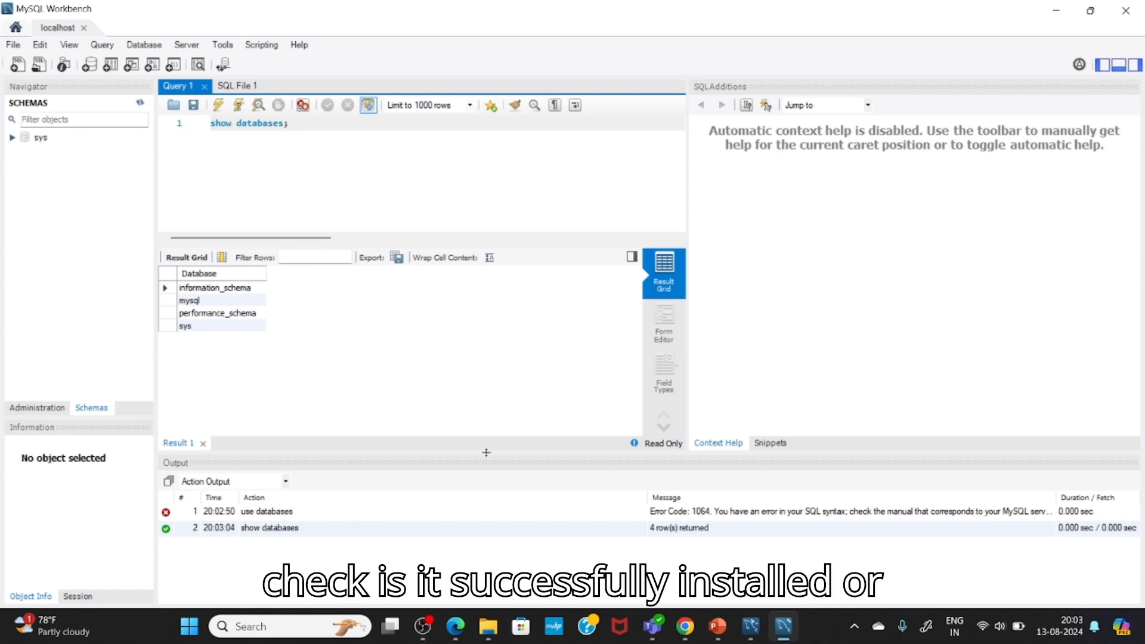
pyautogui.click(425, 630)
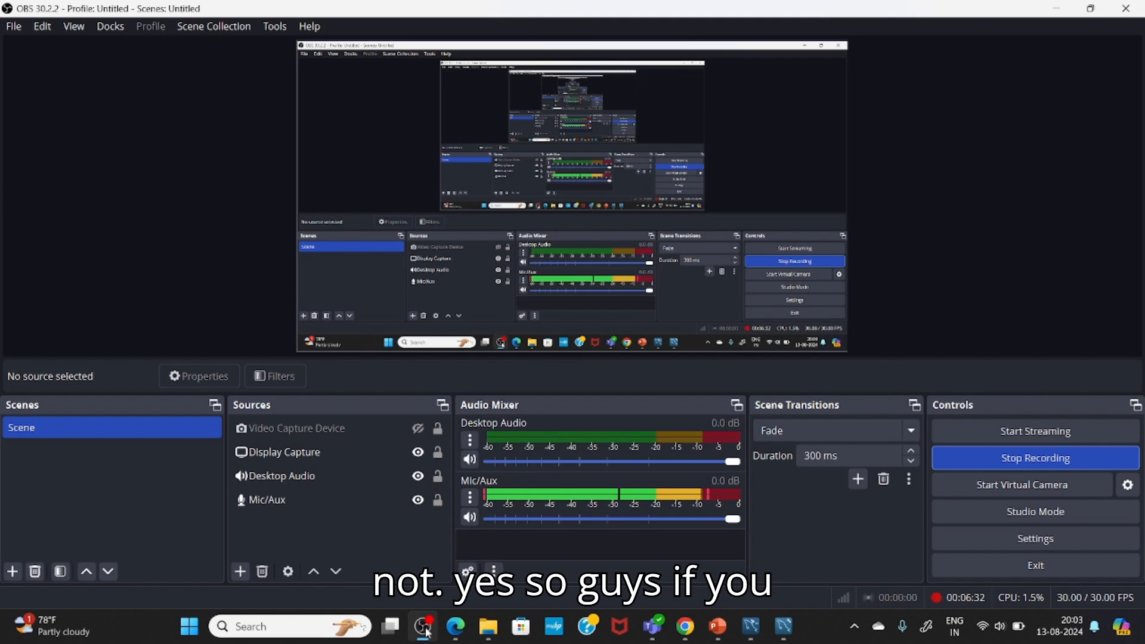